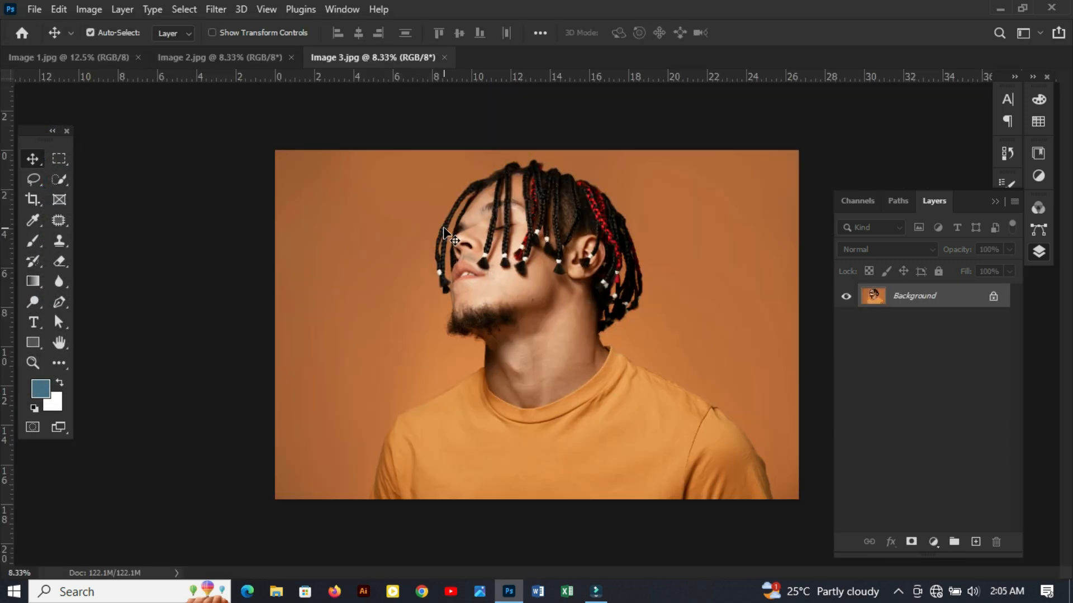
- In Image 1.jpg, select the couple with the Quick Selection tool, excluding the grass gap between the man's shirt and the leg
left_click(256, 61)
left_click(96, 59)
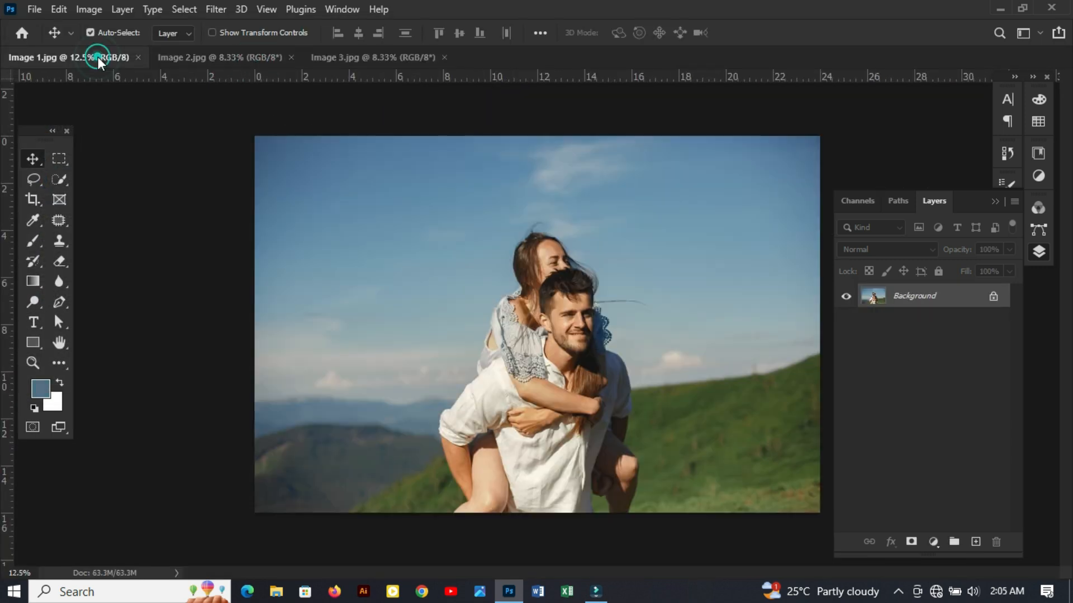
key("ctrl+0")
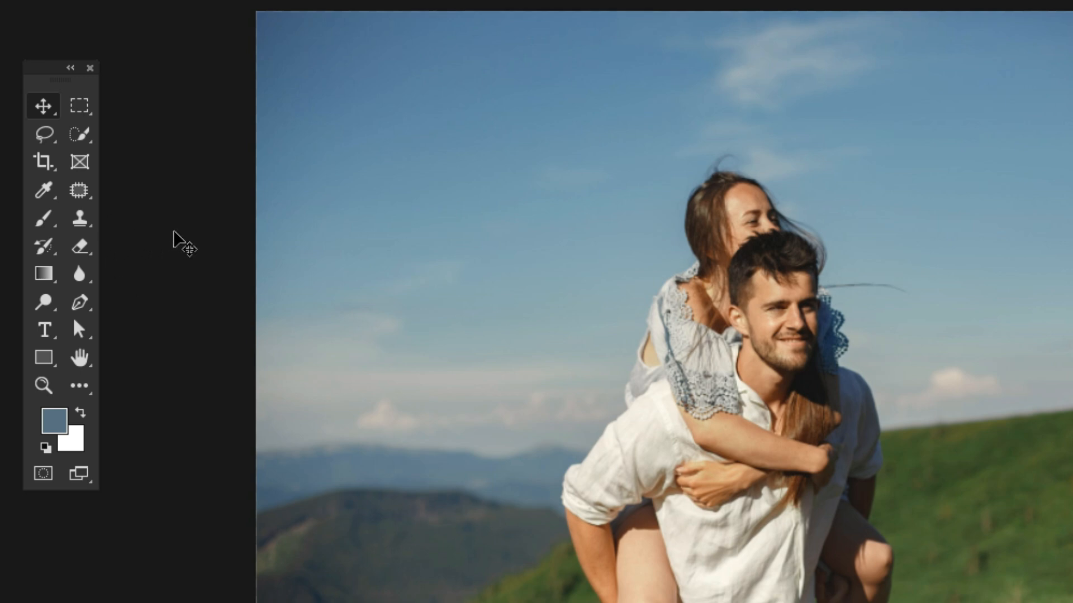
left_click(84, 136)
left_click(218, 166)
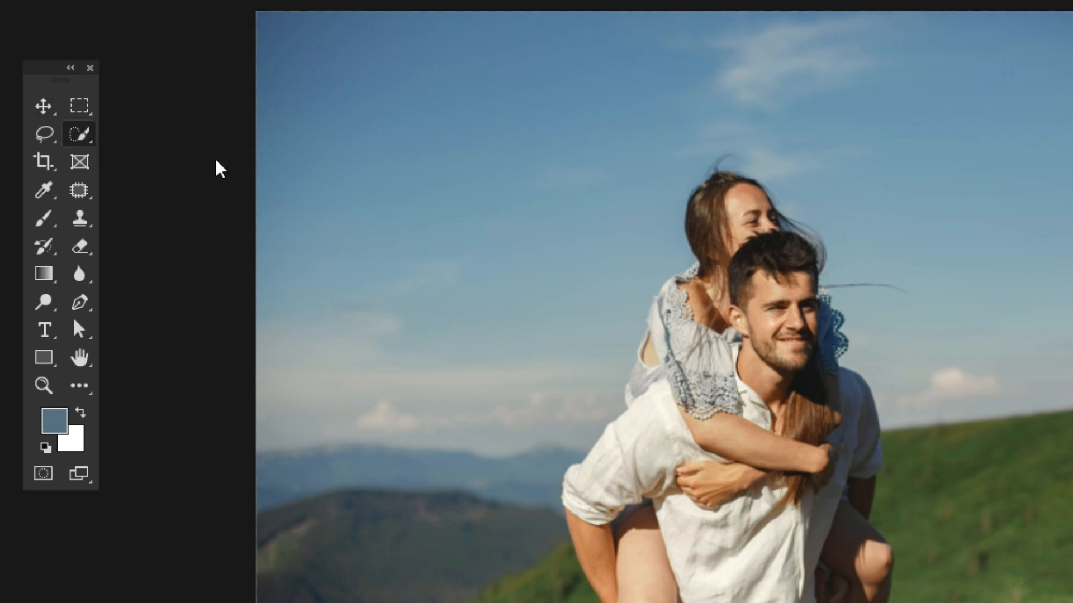
scroll(427, 228, "up", 1)
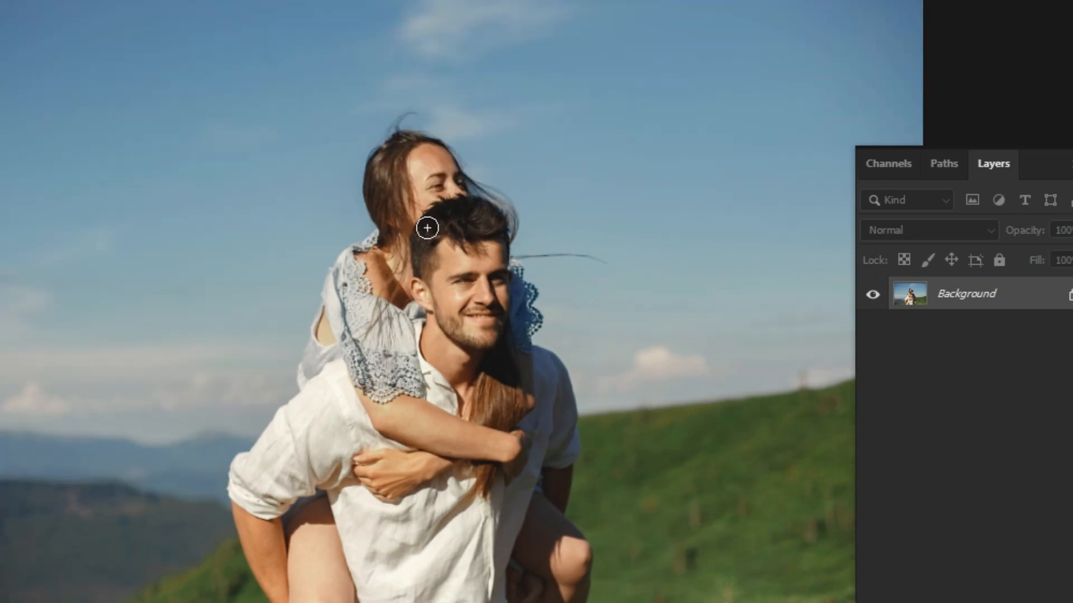
left_click_drag(396, 152, 431, 227)
mouse_move(455, 183)
left_mouse_down()
mouse_move(493, 216)
mouse_move(360, 264)
mouse_move(334, 316)
mouse_move(335, 363)
mouse_move(324, 369)
mouse_move(322, 335)
left_mouse_up()
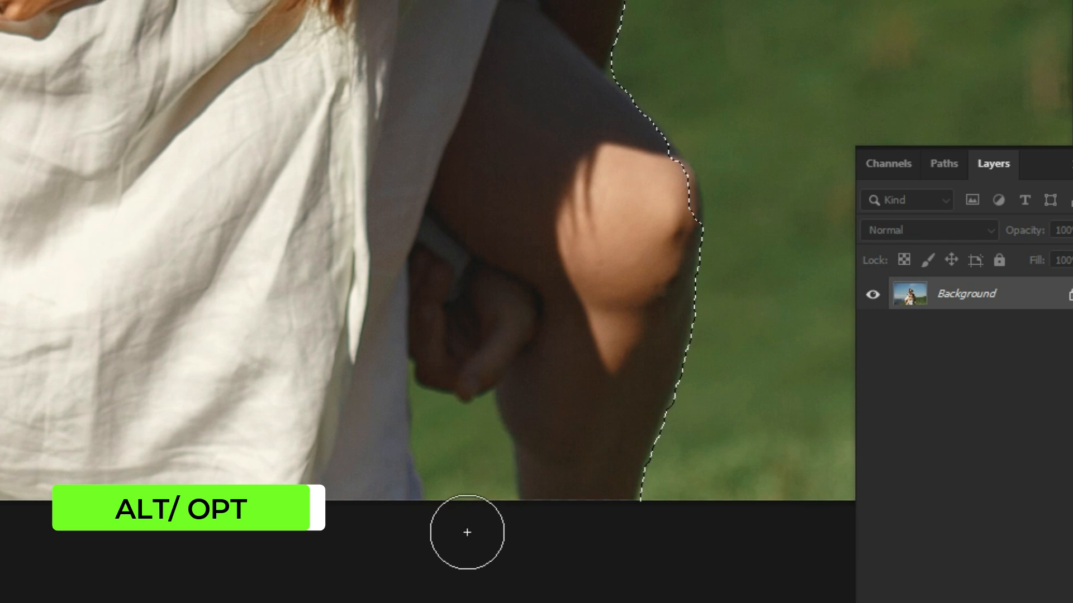
left_click_drag(467, 531, 467, 475)
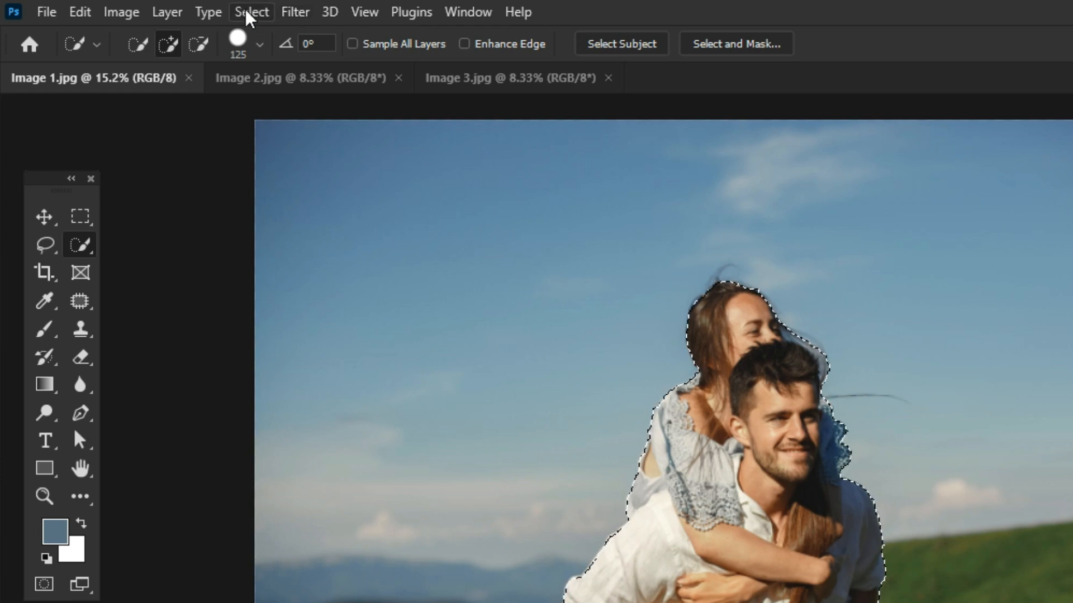
- Open the couple's selection in Select and Mask and brush Refine Edge over the woman's loose hair against the sky
left_click(249, 13)
left_click(290, 316)
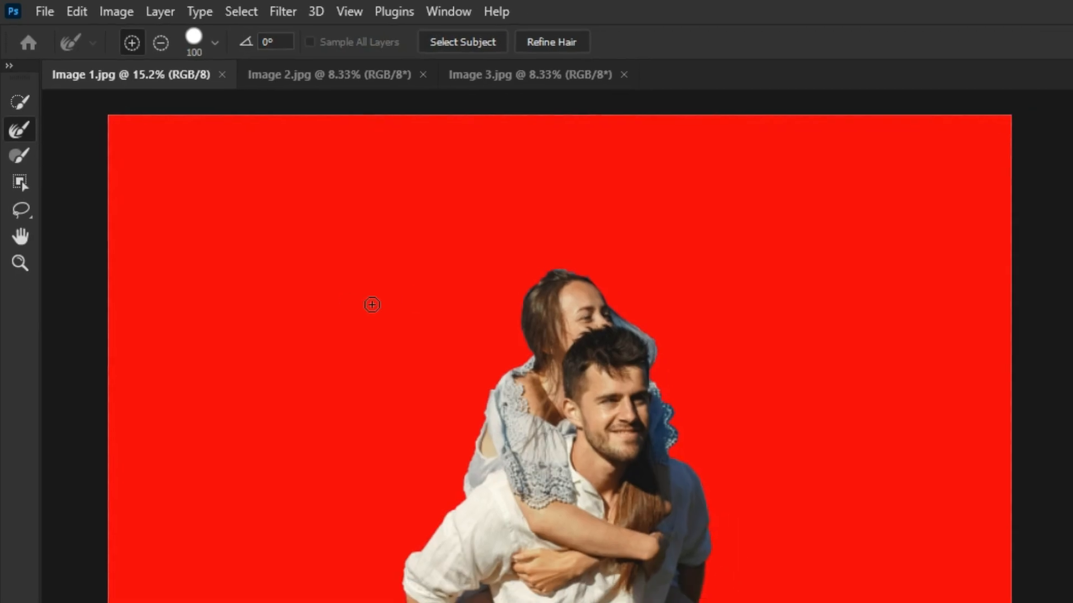
scroll(522, 270, "up", 4)
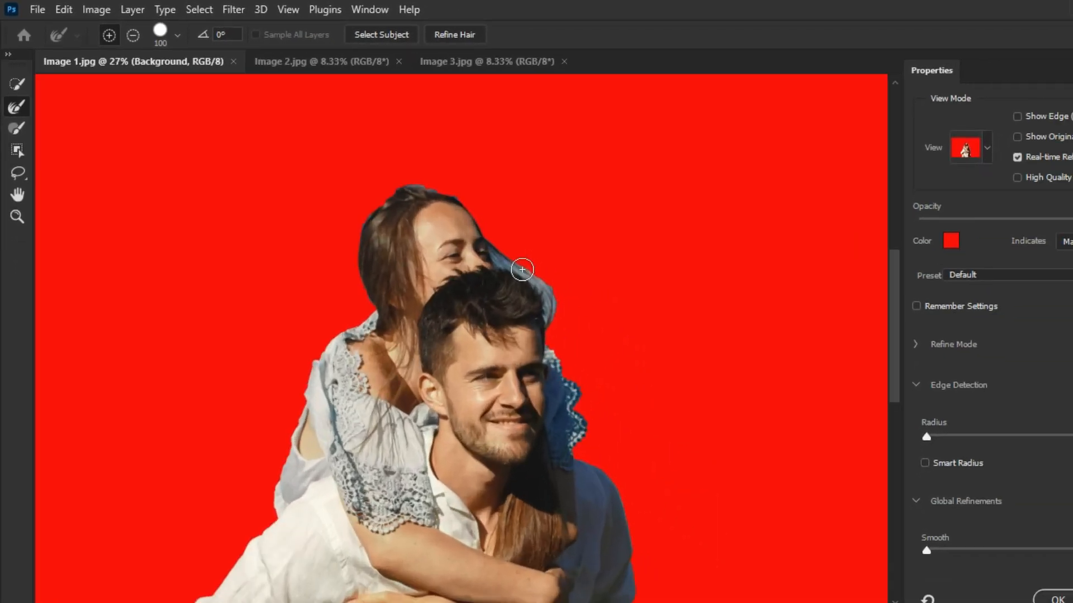
scroll(522, 270, "up", 1)
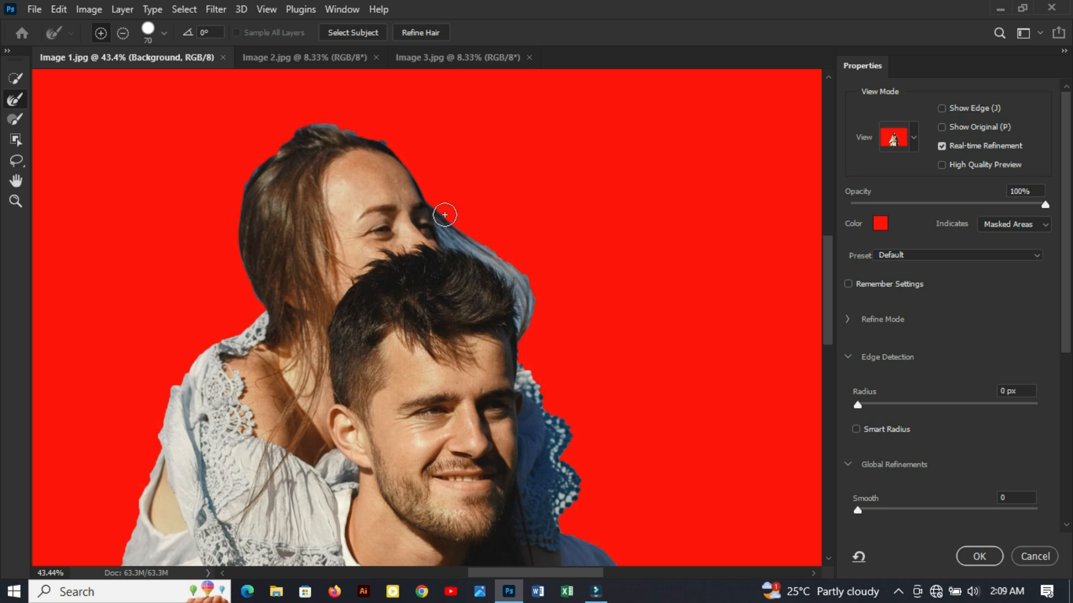
left_click_drag(441, 219, 526, 309)
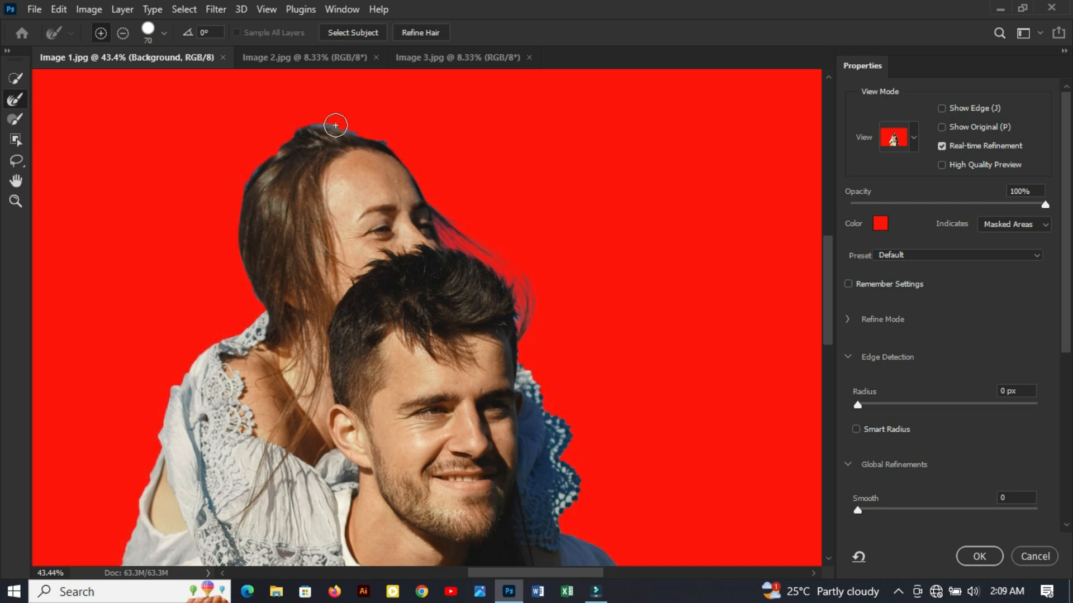
- Slightly adjust Smooth and Feather under Global Refinements for the couple's selection edge
scroll(923, 430, "down", 3)
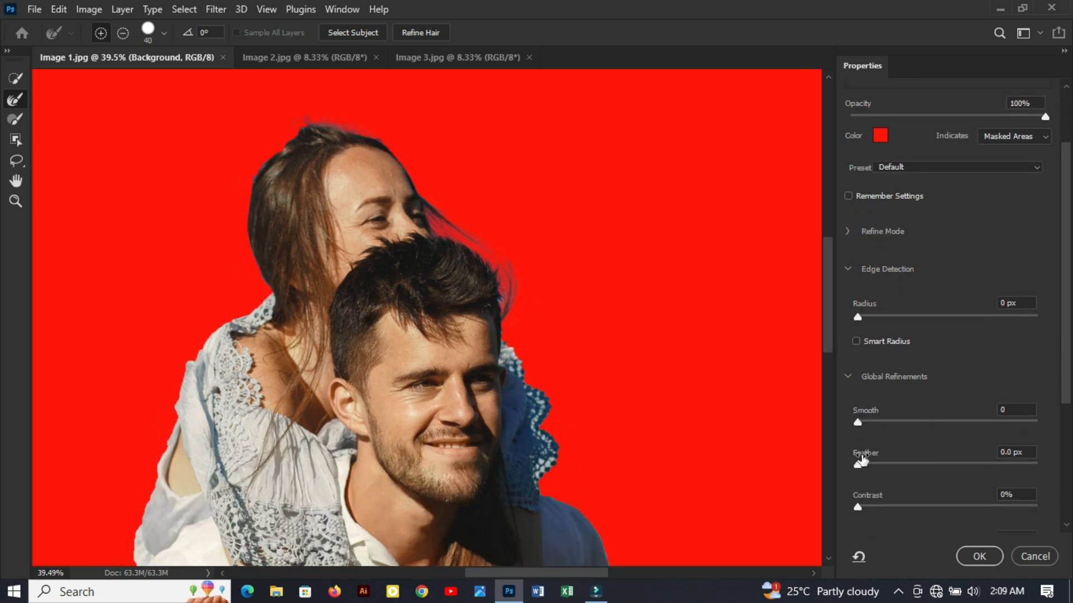
mouse_move(860, 421)
left_mouse_down()
mouse_move(925, 427)
mouse_move(866, 433)
left_mouse_up()
left_click(874, 465)
left_click_drag(864, 421, 866, 423)
left_click_drag(822, 336, 844, 437)
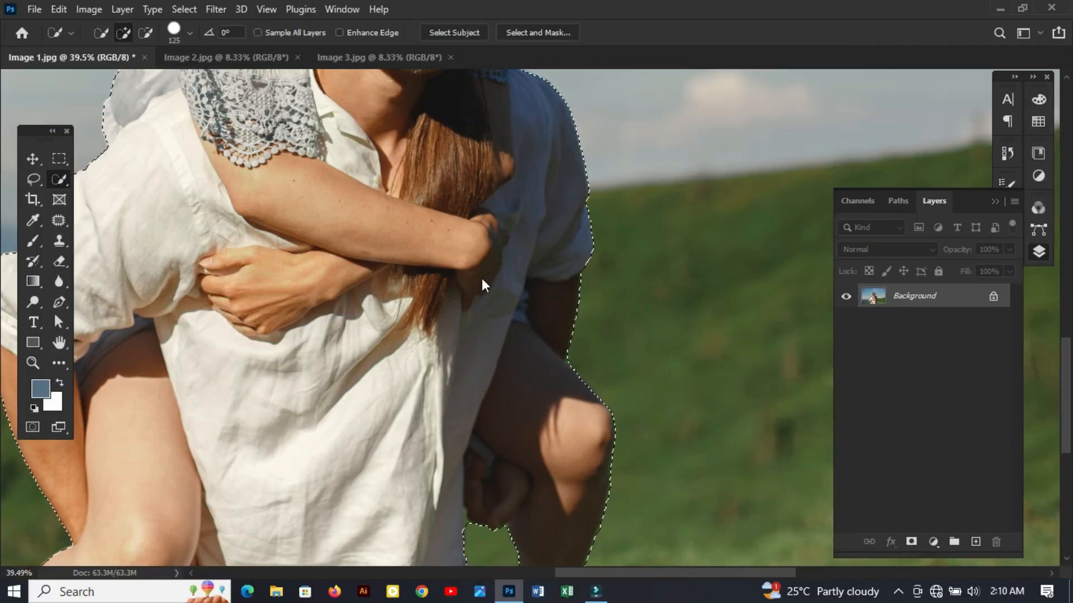
- Invert the couple's selection, unlock the Background layer and delete the sky and hills around them
key("ctrl+0")
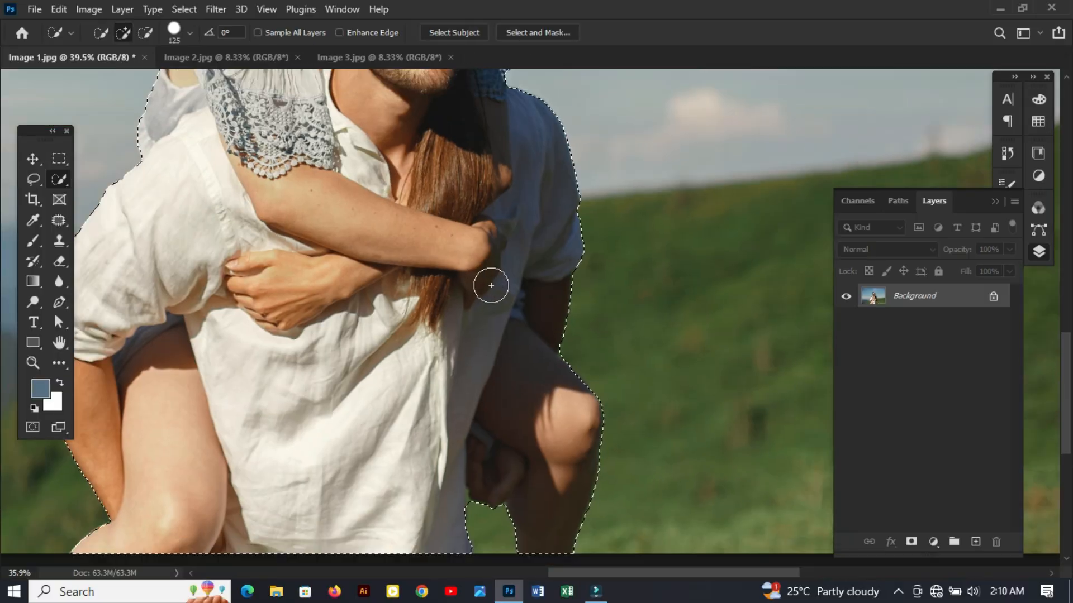
key("ctrl+shift+i")
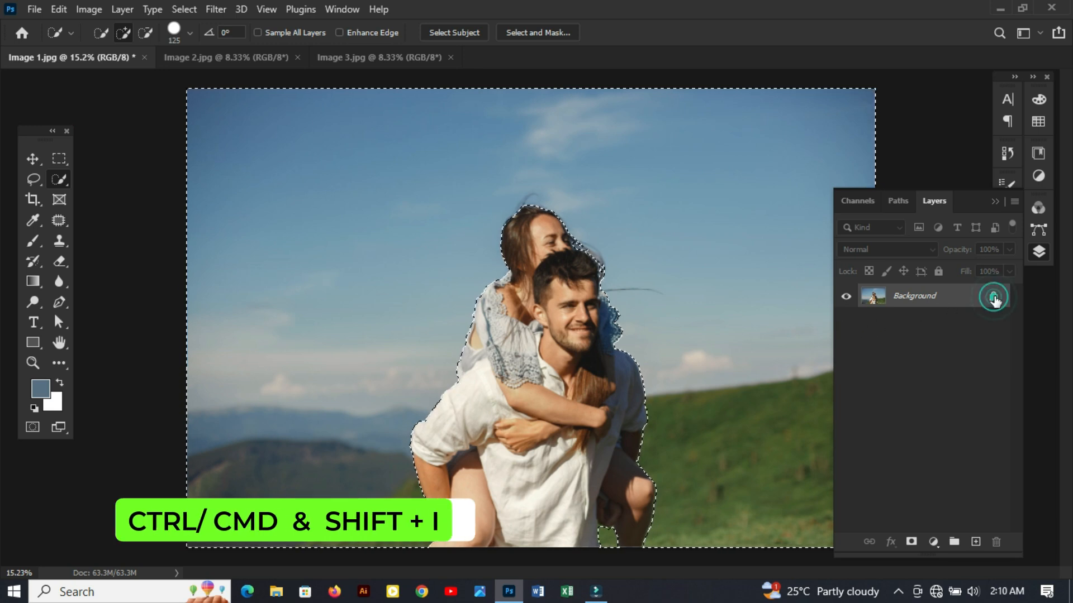
left_click(993, 297)
key("Delete")
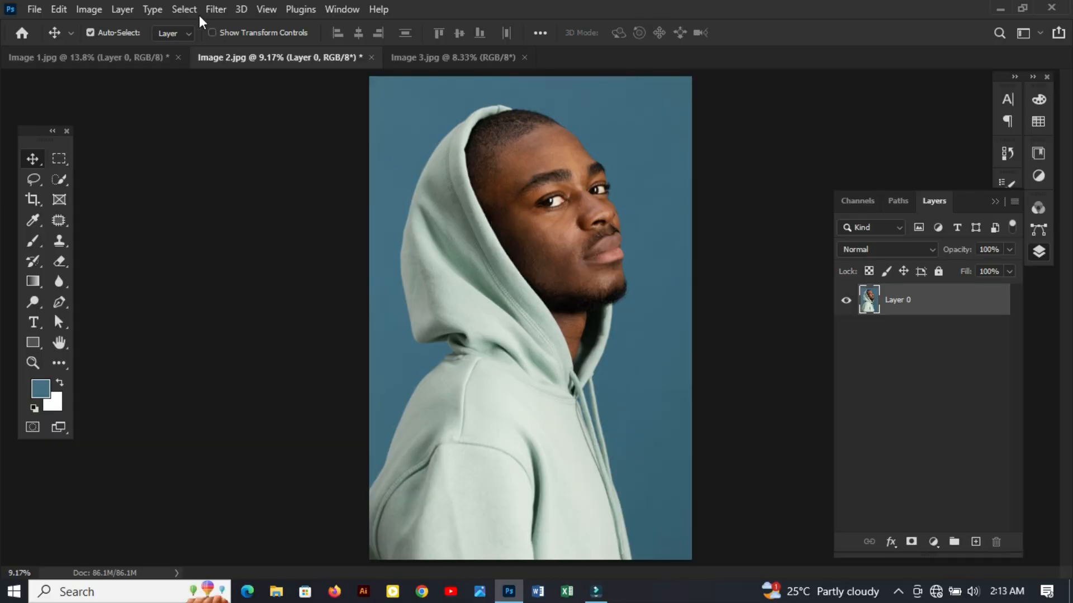
- In Image 2.jpg, select the blue backdrop with Color Range by sampling its colour and slightly raising Fuzziness above 58
left_click(184, 9)
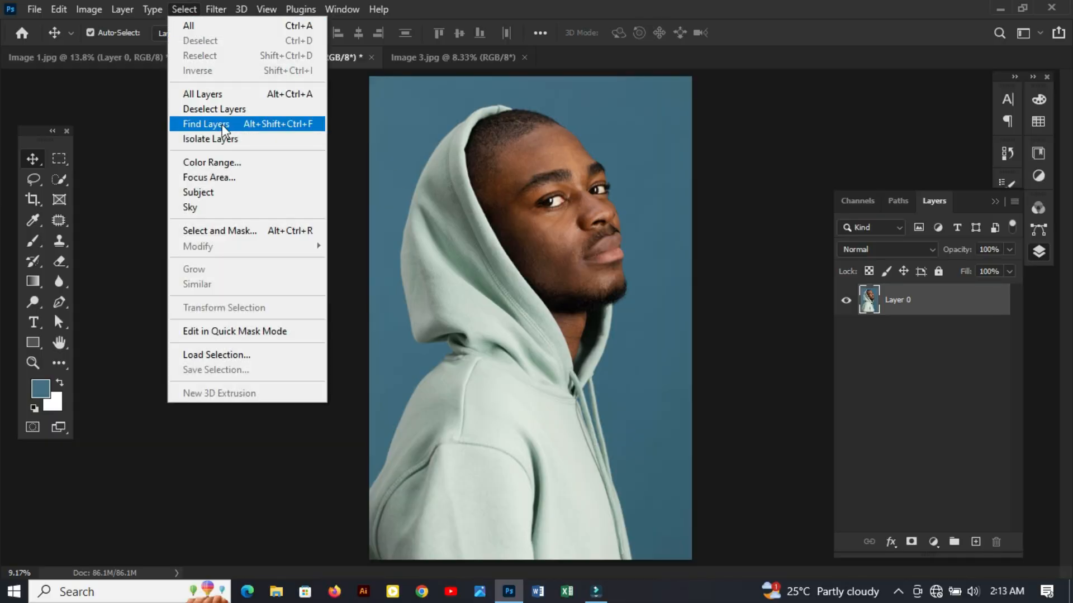
left_click(226, 162)
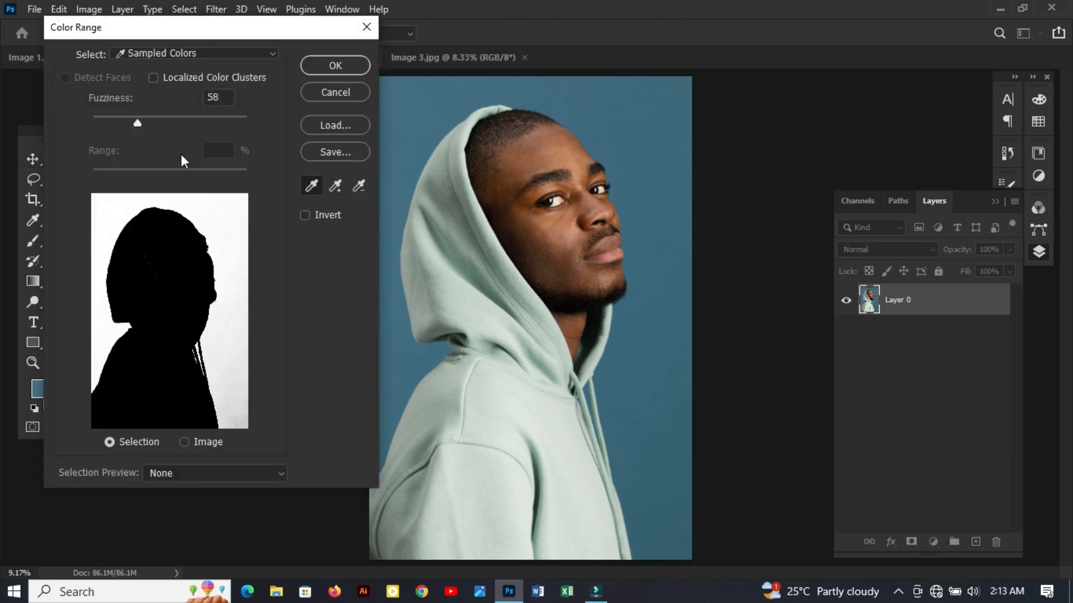
left_click(660, 174)
left_click(463, 231)
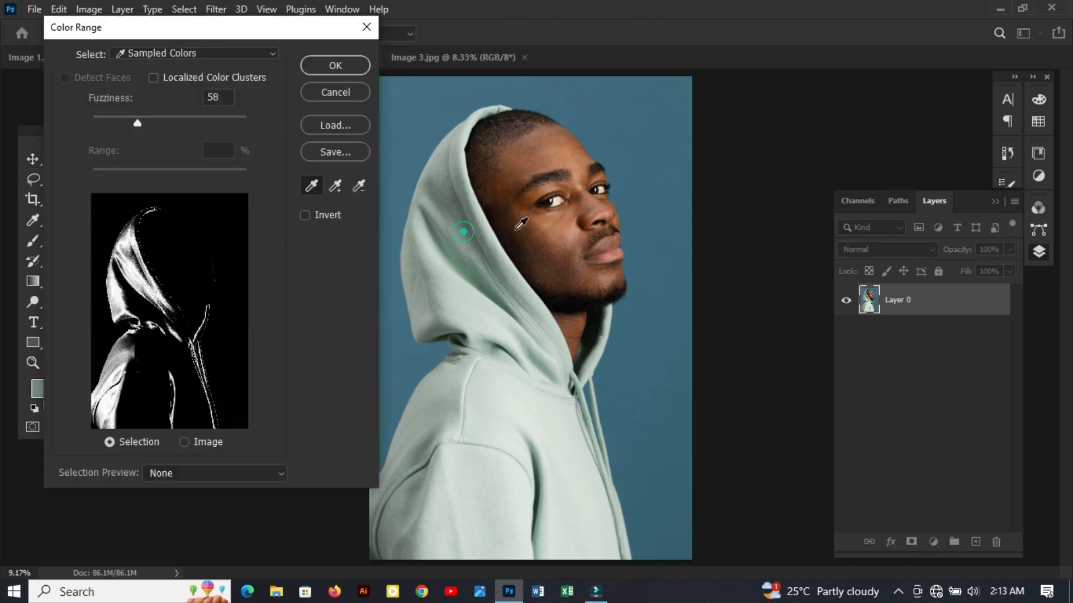
left_click(657, 205)
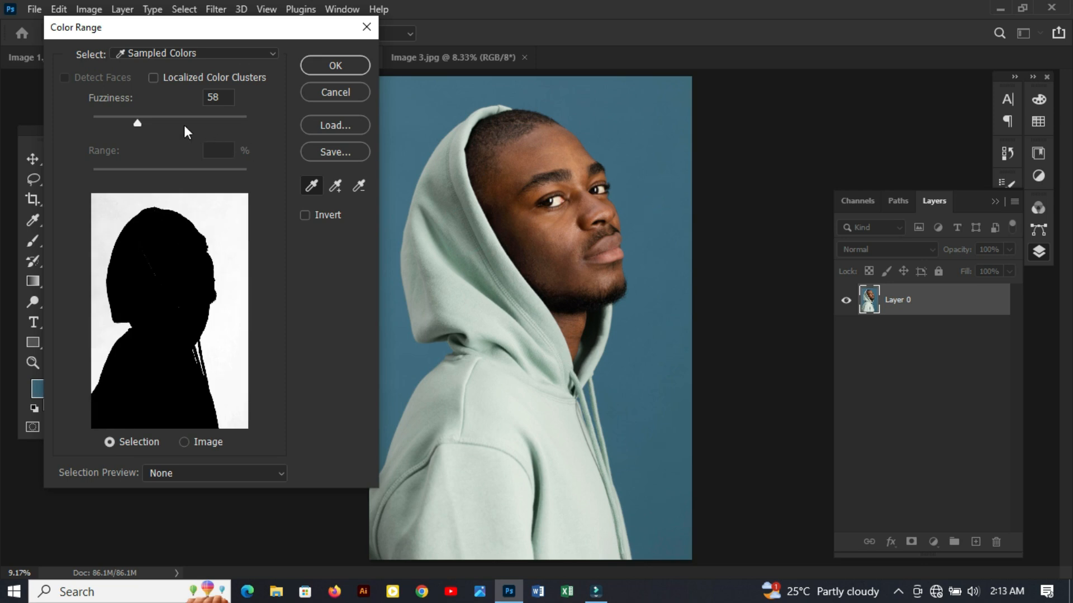
mouse_move(135, 122)
left_mouse_down()
mouse_move(211, 127)
mouse_move(142, 122)
left_mouse_up()
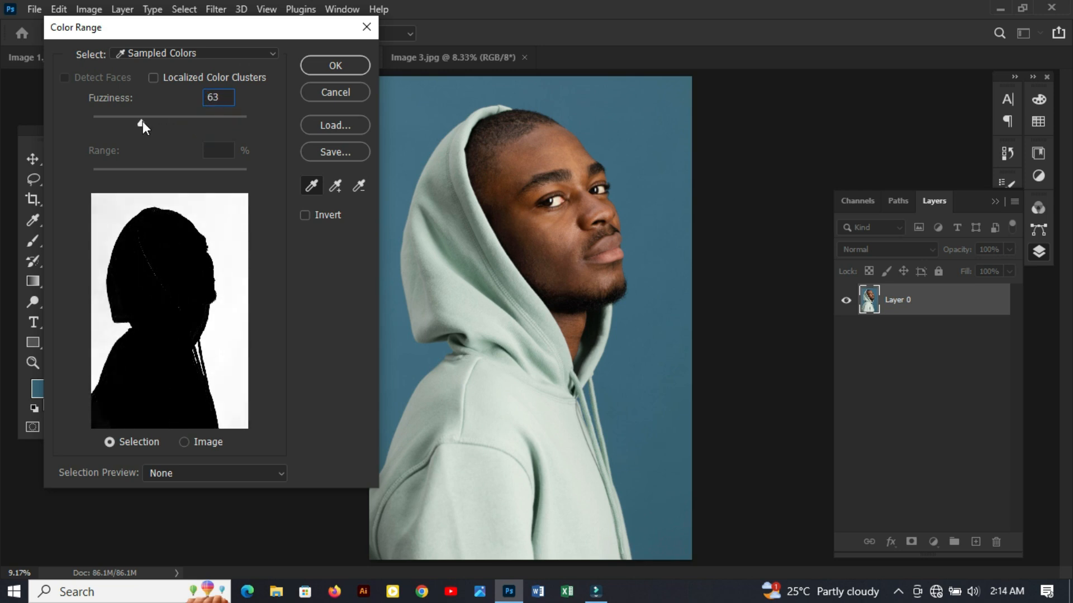
left_click(318, 65)
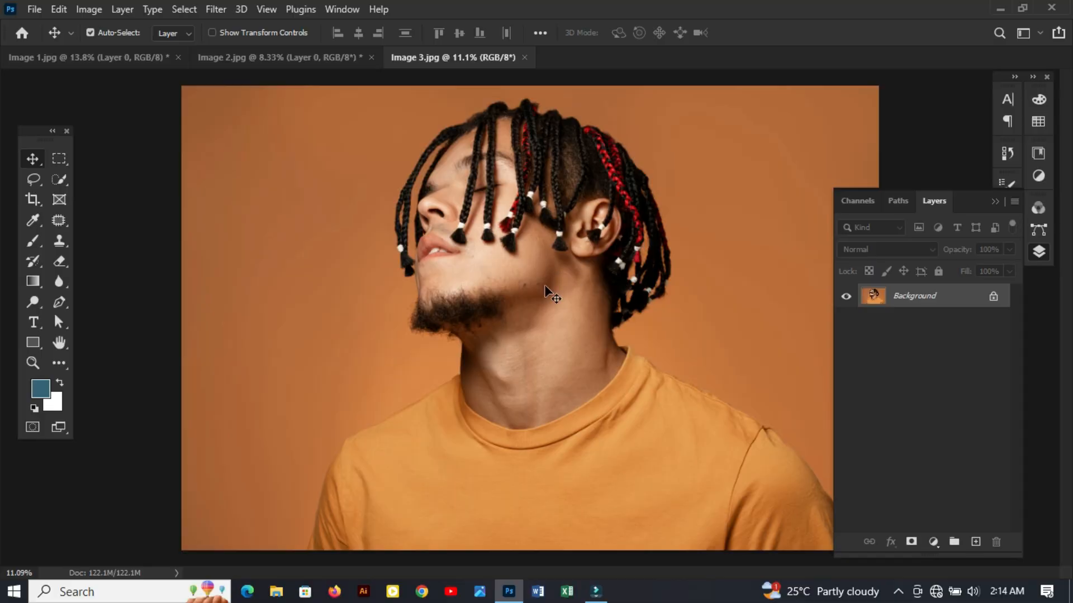
- In Image 3.jpg, refine the man's selection in Select and Mask using Smart Radius and a small edge radius, and clear the selection
scroll(656, 290, "up", 5)
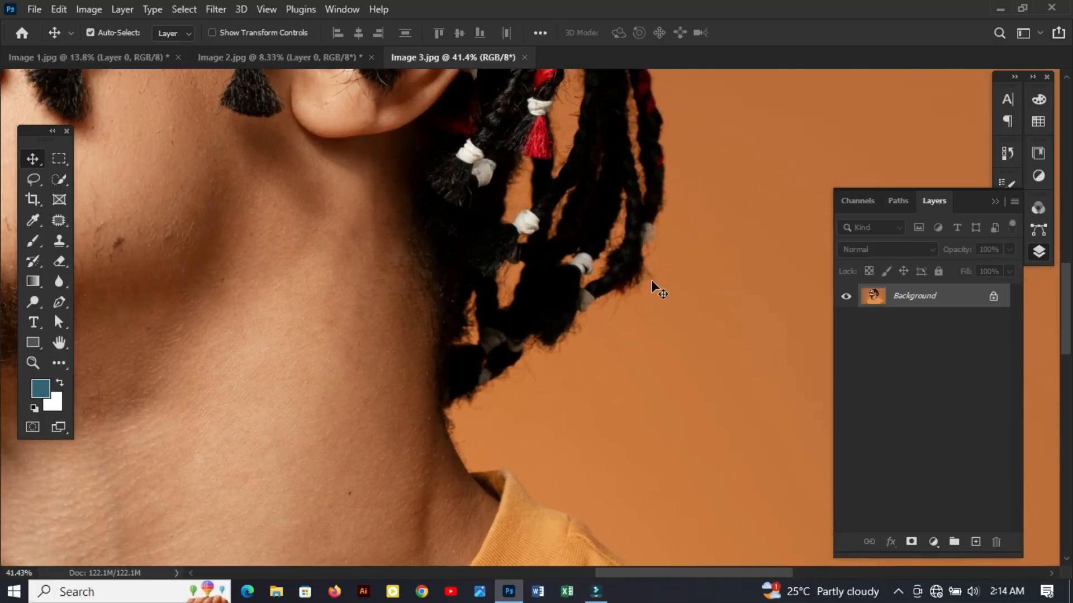
scroll(657, 289, "down", 3)
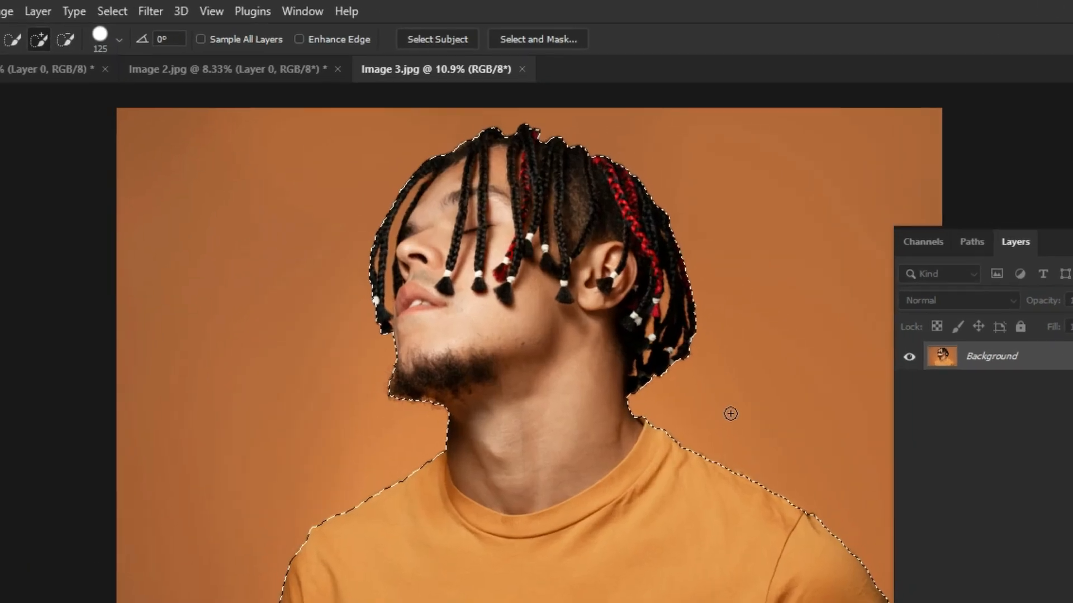
left_click(510, 44)
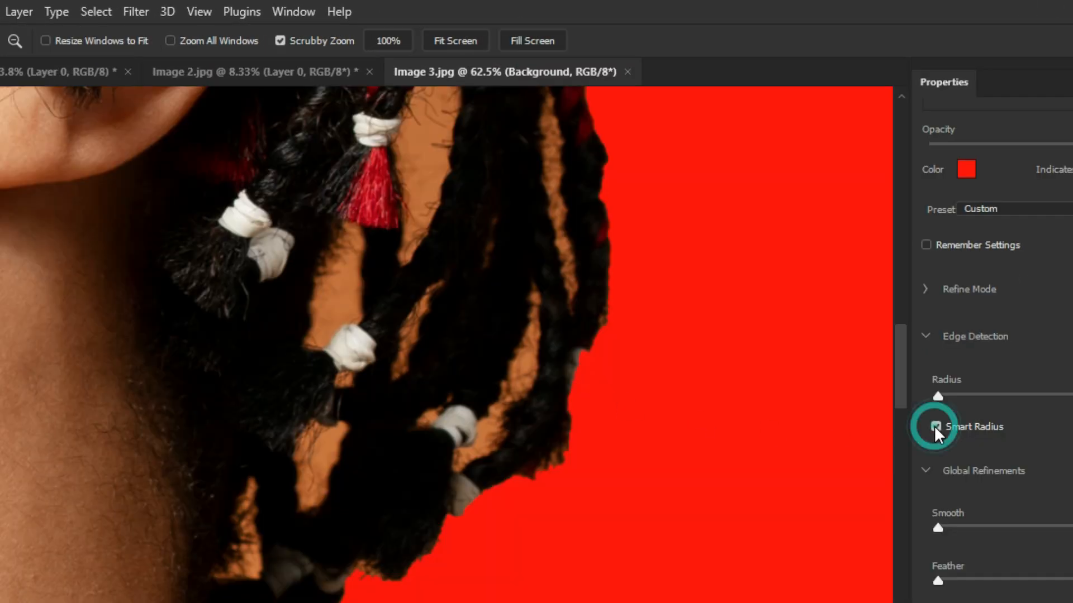
left_click_drag(939, 395, 979, 395)
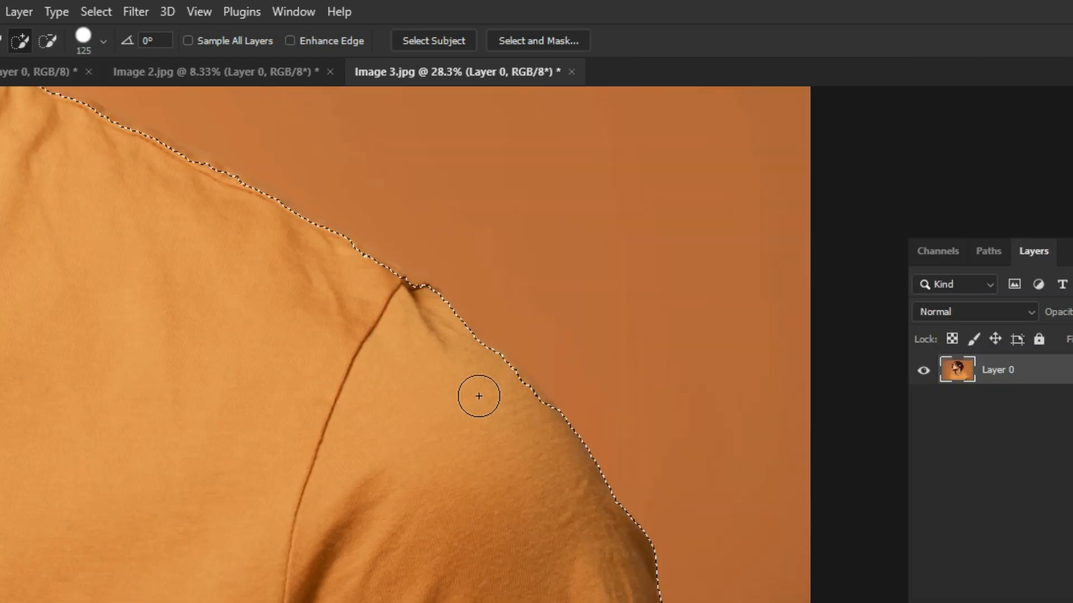
scroll(476, 391, "up", 3)
key("ctrl+d")
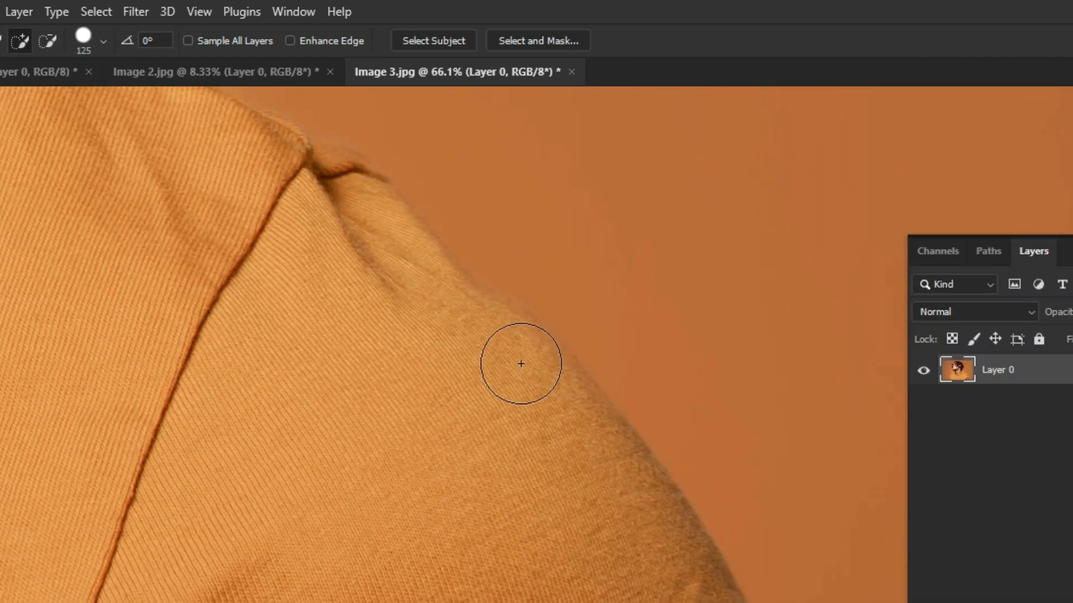
- Add a layer mask to Layer 0 from the man's selection and choose the Soft Round brush for retouching it
scroll(558, 335, "up", 2)
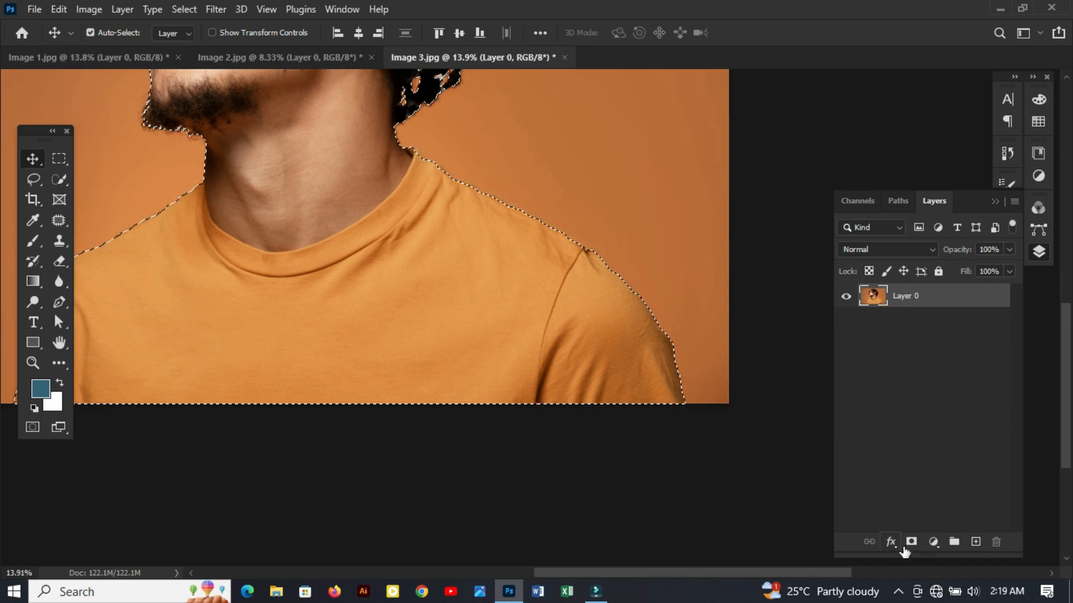
left_click(911, 542)
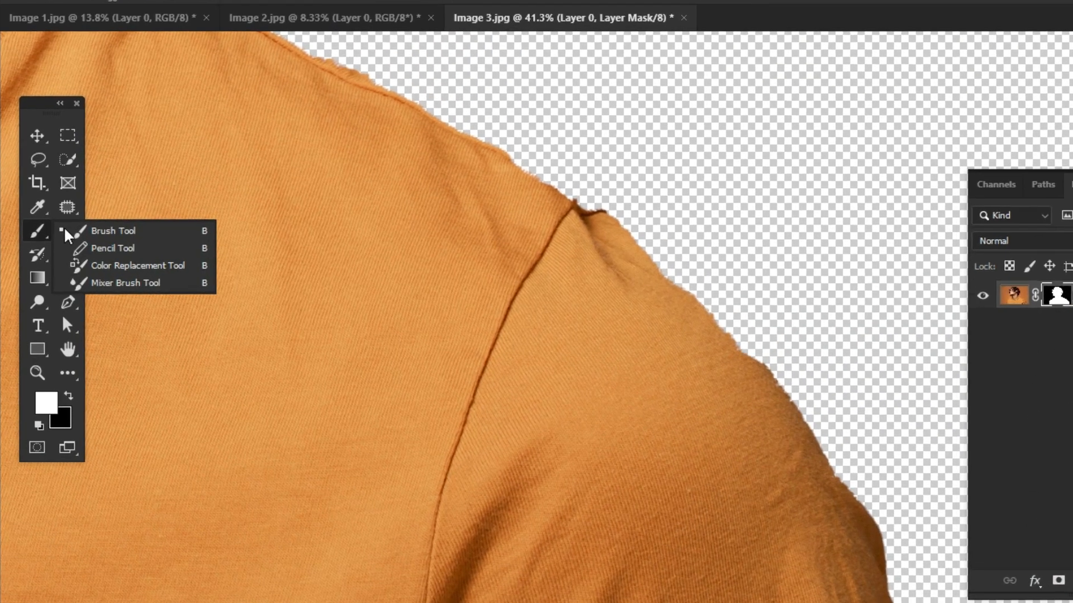
left_click(111, 238)
right_click(767, 125)
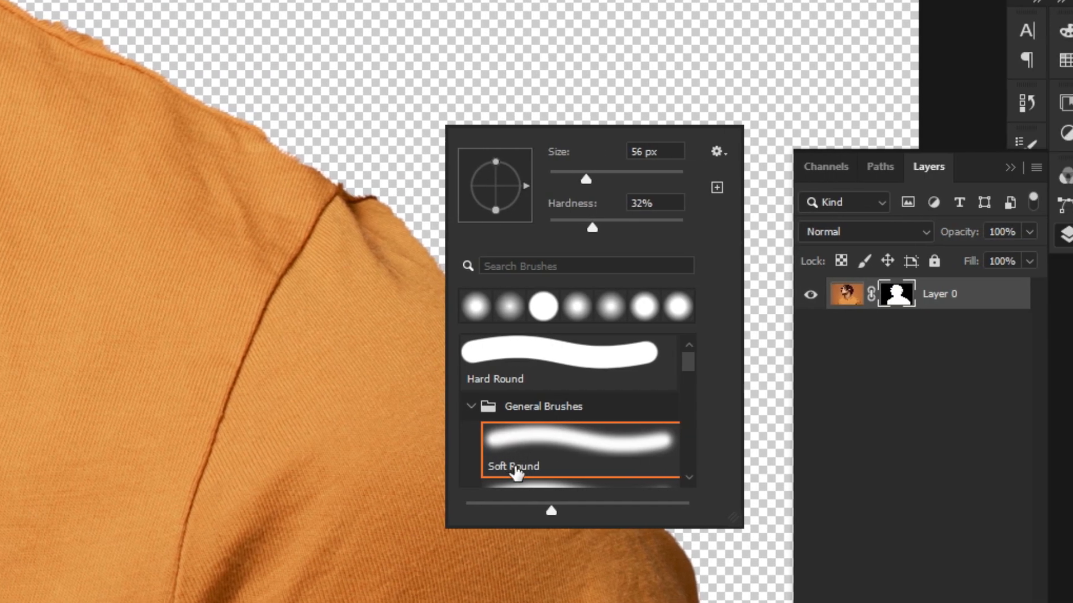
left_click(906, 463)
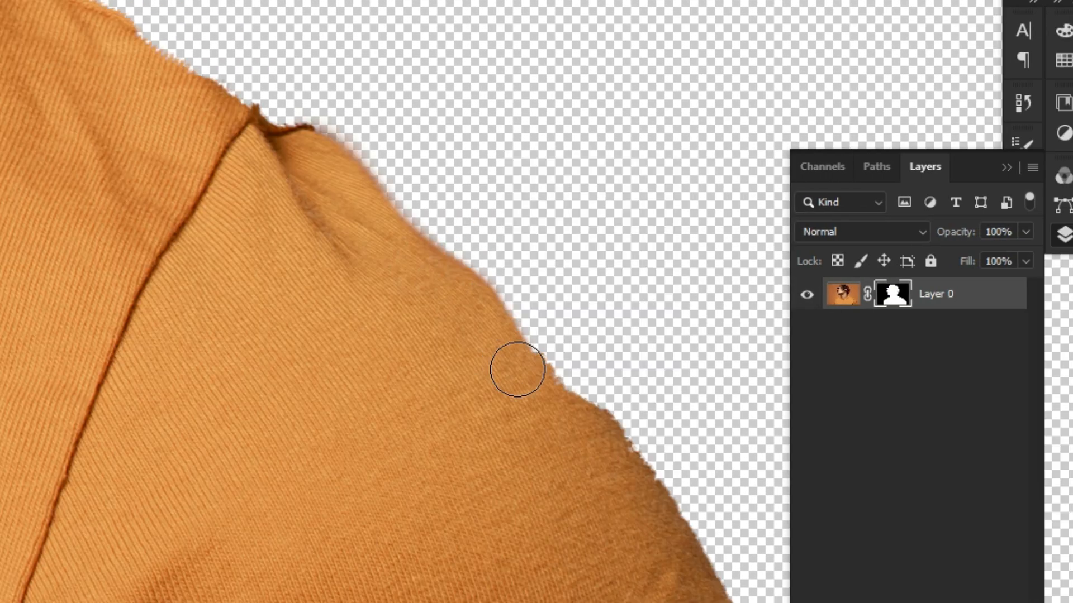
- Paint on the layer mask along both shoulders to smooth the rough edges of the orange shirt
mouse_move(518, 367)
left_mouse_down()
mouse_move(545, 378)
mouse_move(623, 474)
mouse_move(551, 390)
mouse_move(596, 436)
mouse_move(700, 595)
mouse_move(666, 572)
mouse_move(623, 479)
left_mouse_up()
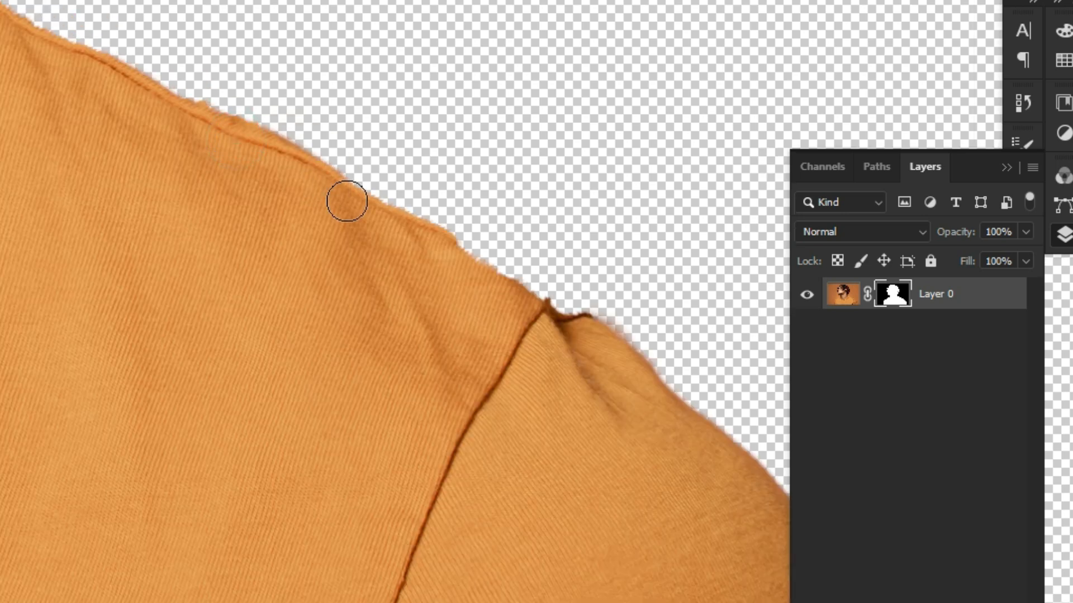
left_click_drag(347, 199, 577, 328)
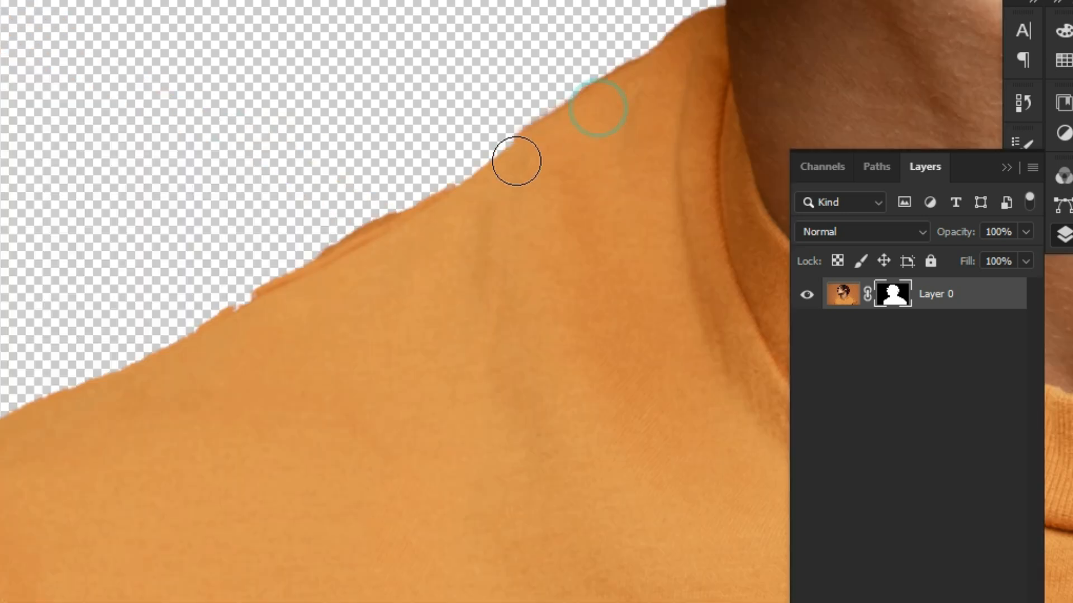
left_click_drag(517, 161, 90, 405)
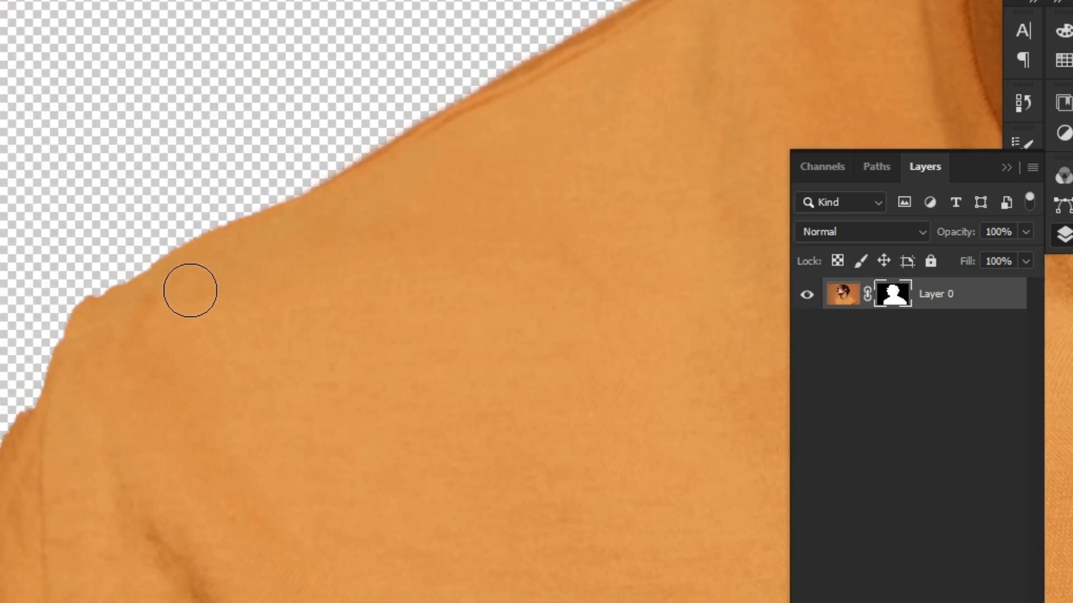
left_click_drag(190, 290, 32, 424)
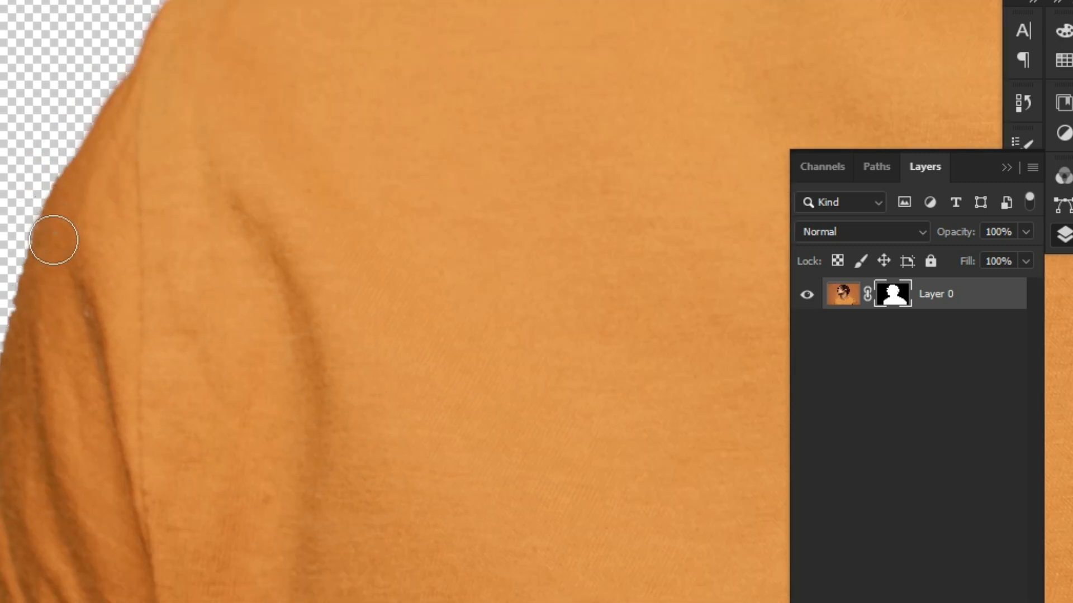
left_click_drag(53, 239, 19, 370)
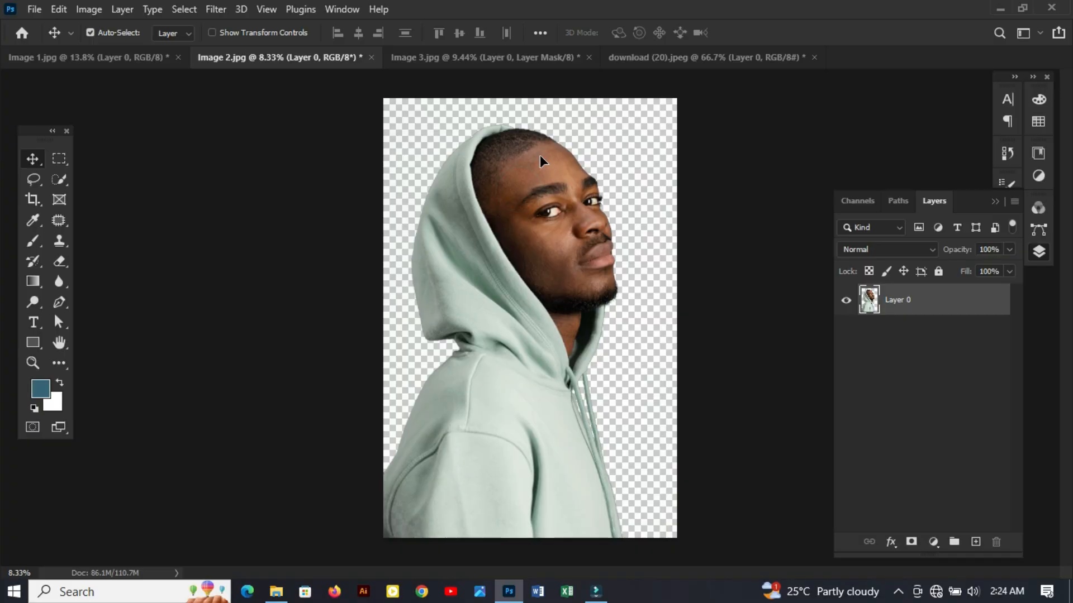
- Bring the hooded man cutout into download (20).jpeg and position it over the room with the lamp and curtain
left_click_drag(540, 161, 714, 59)
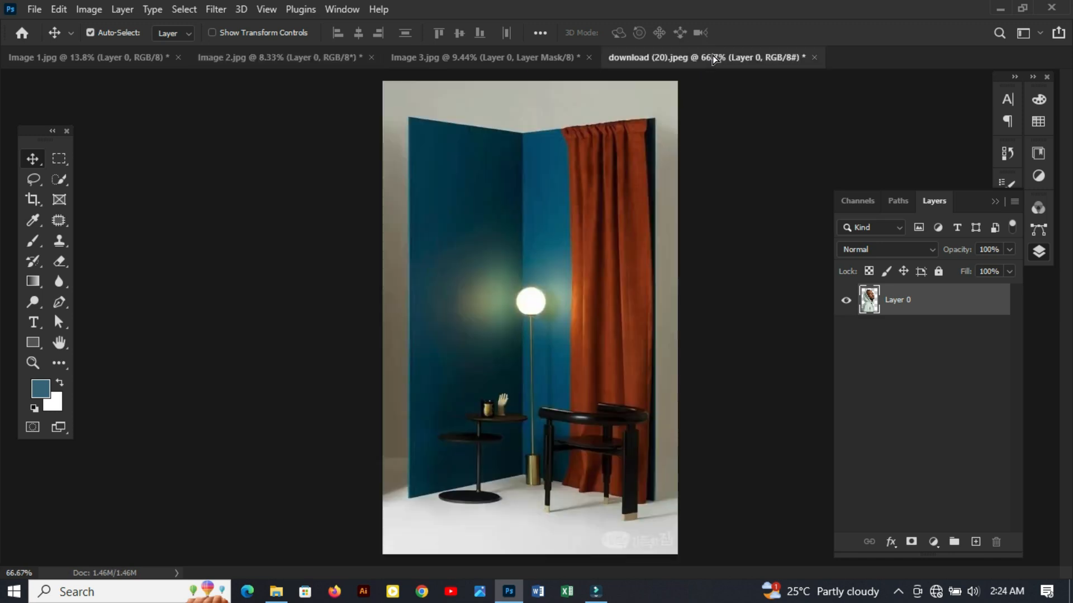
left_click_drag(584, 162, 526, 310)
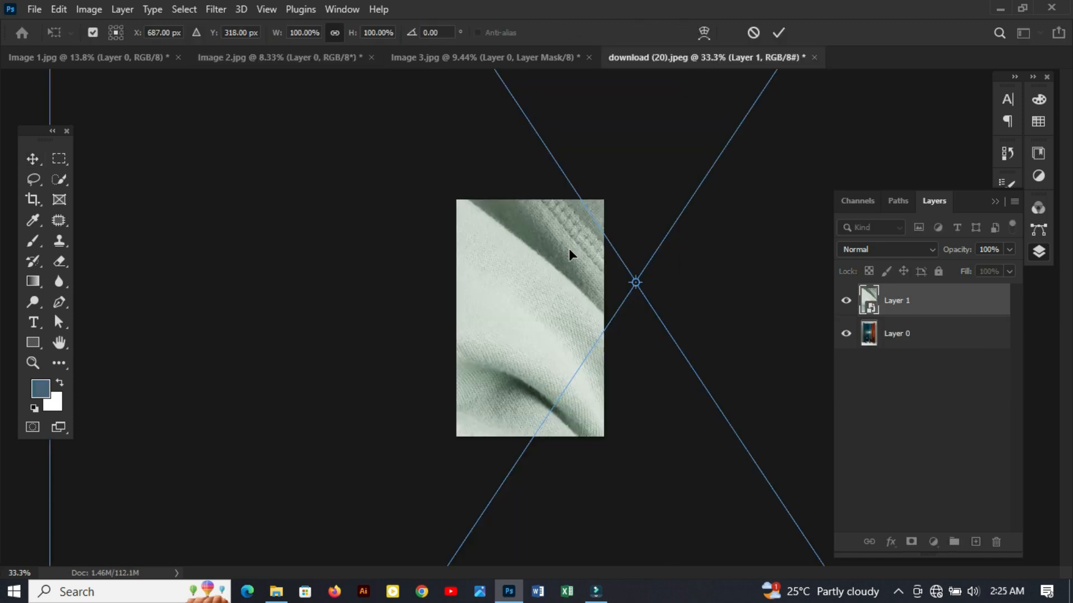
scroll(527, 297, "down", 2)
left_click_drag(132, 289, 551, 318)
left_click_drag(616, 245, 531, 304)
left_click_drag(611, 321, 607, 335)
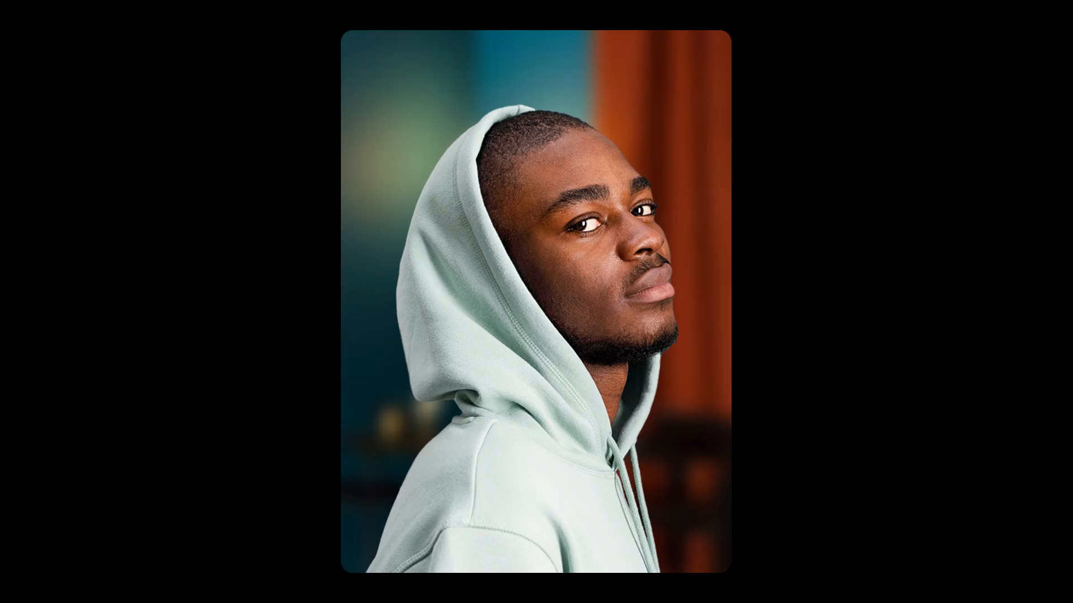